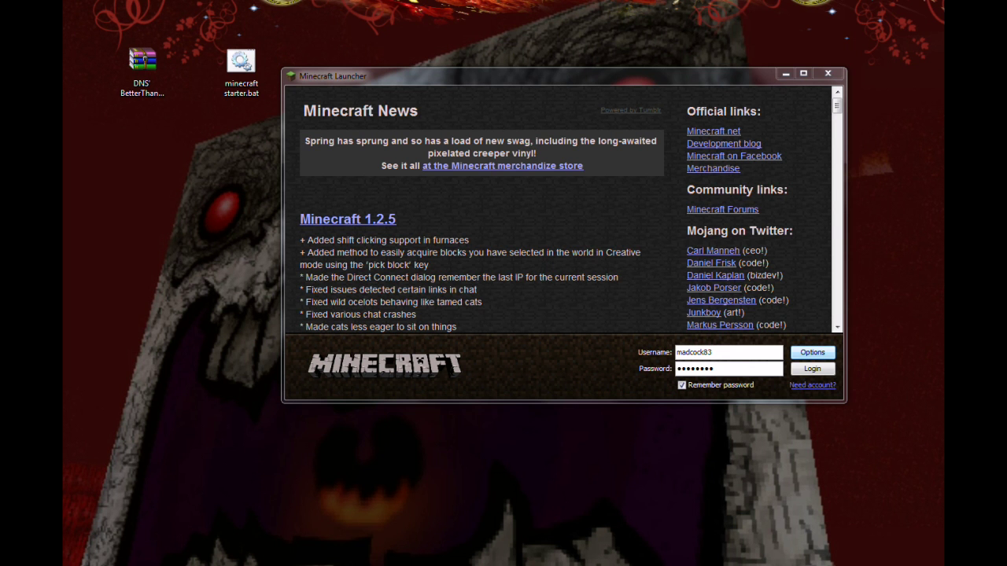
- Force a game update in the Minecraft launcher options
{"action": "left_click", "coordinate": [812, 351]}
{"action": "left_click", "coordinate": [600, 231]}
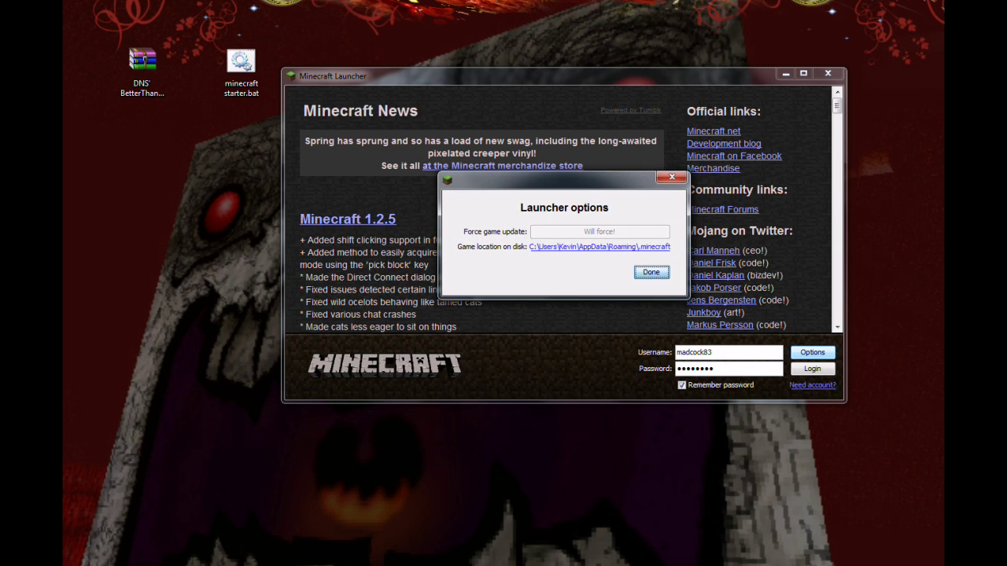
{"action": "key", "text": "Return"}
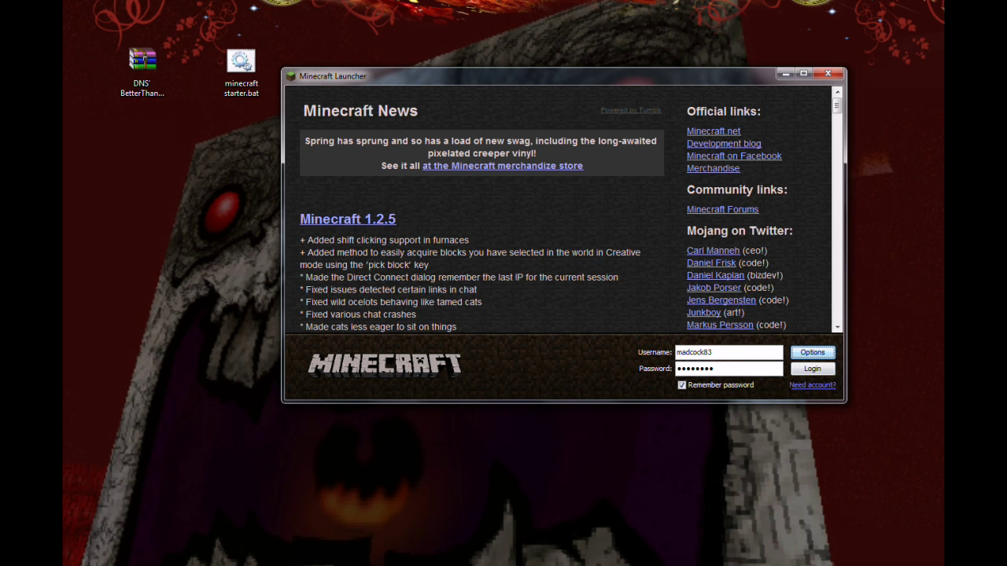
- Switch to the .minecraft folder window, check its contents and close it
{"action": "key", "text": "alt+Tab"}
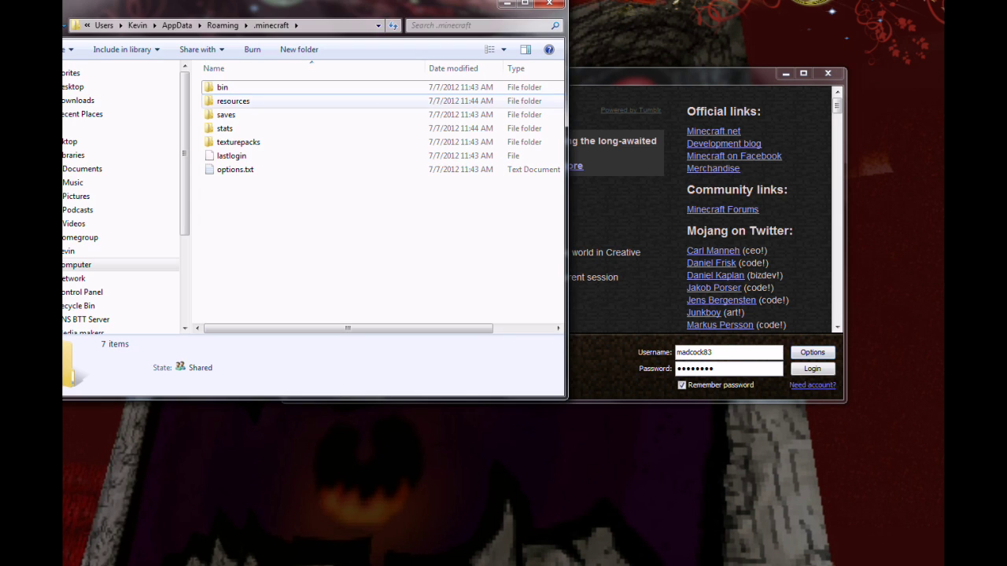
{"action": "left_click_drag", "start_coordinate": [259, 7], "coordinate": [424, 55]}
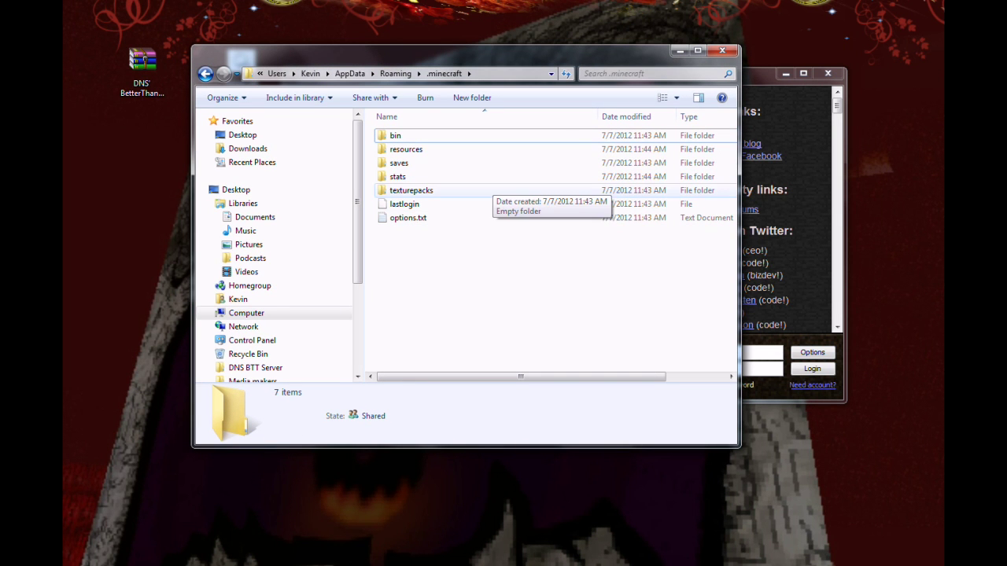
{"action": "left_click", "coordinate": [722, 50]}
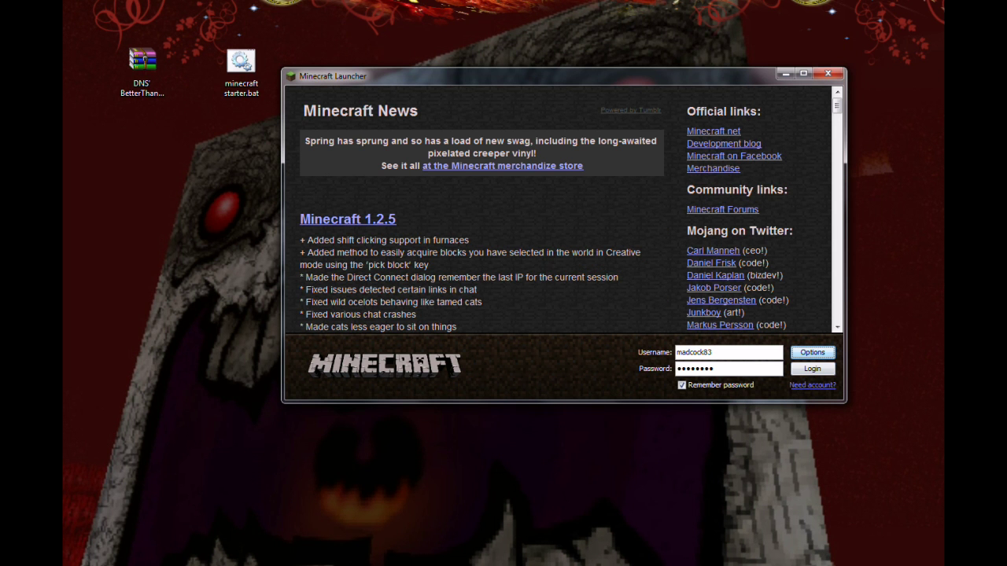
- Read README.txt in the DNS' BetterThan... archive and extract its DNS installer folder to the desktop, placed below the archive
{"action": "left_click", "coordinate": [143, 69]}
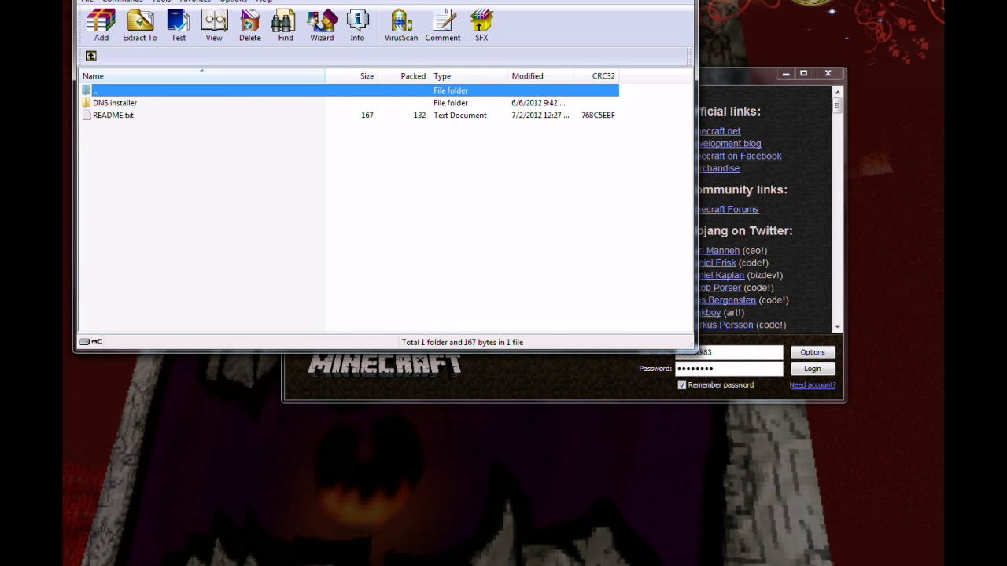
{"action": "double_click", "coordinate": [113, 114]}
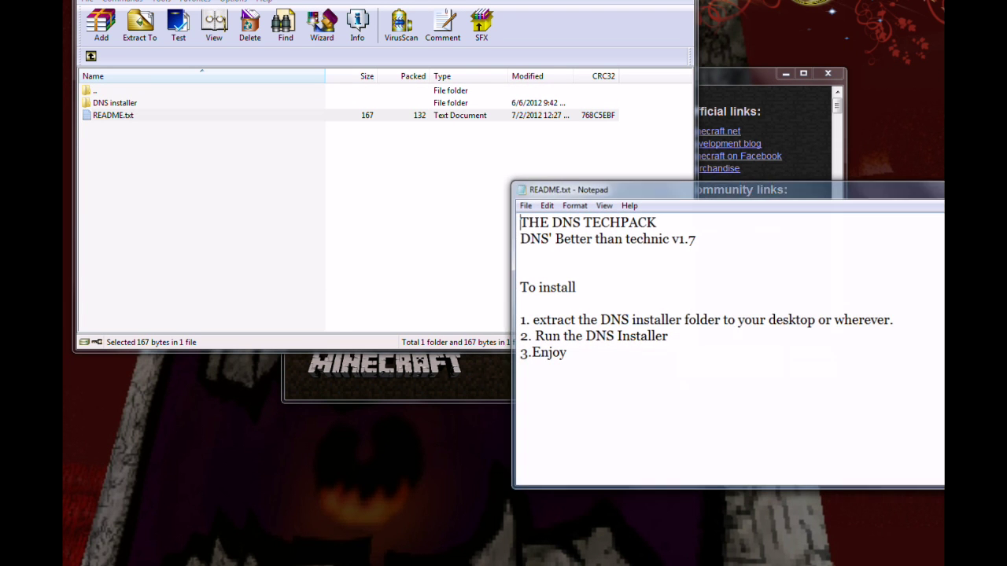
{"action": "key", "text": "alt+F4"}
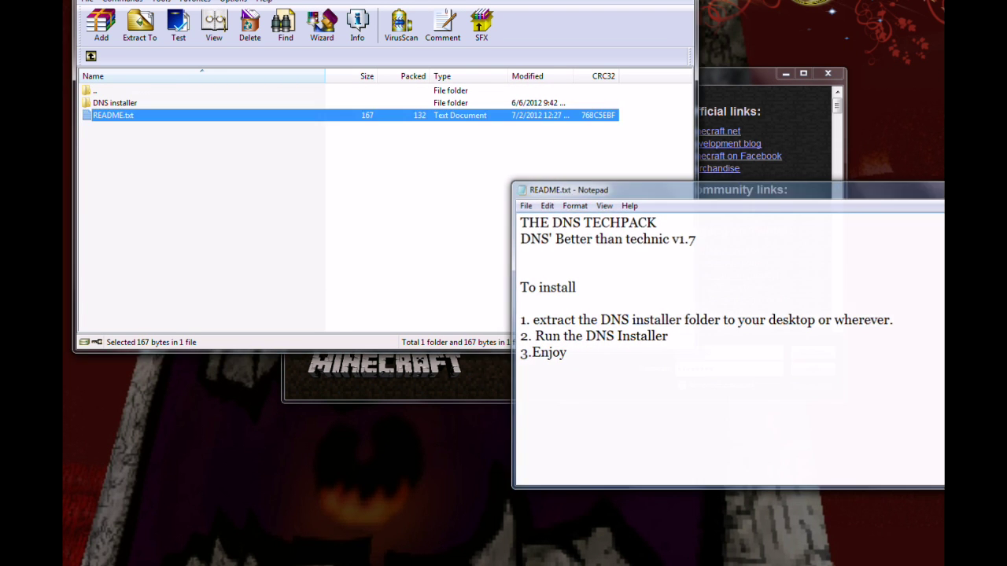
{"action": "left_click", "coordinate": [115, 103]}
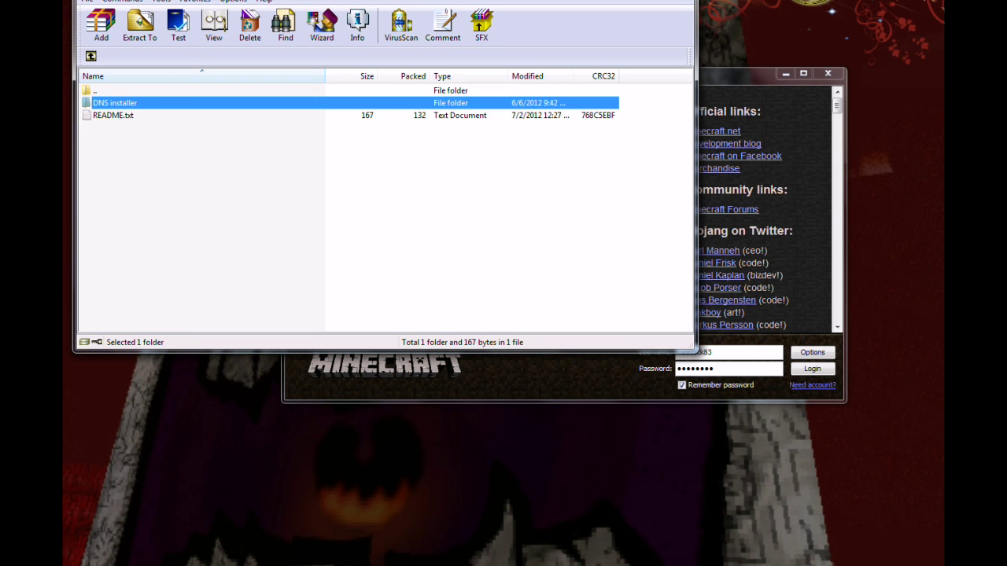
{"action": "key", "text": "alt+w"}
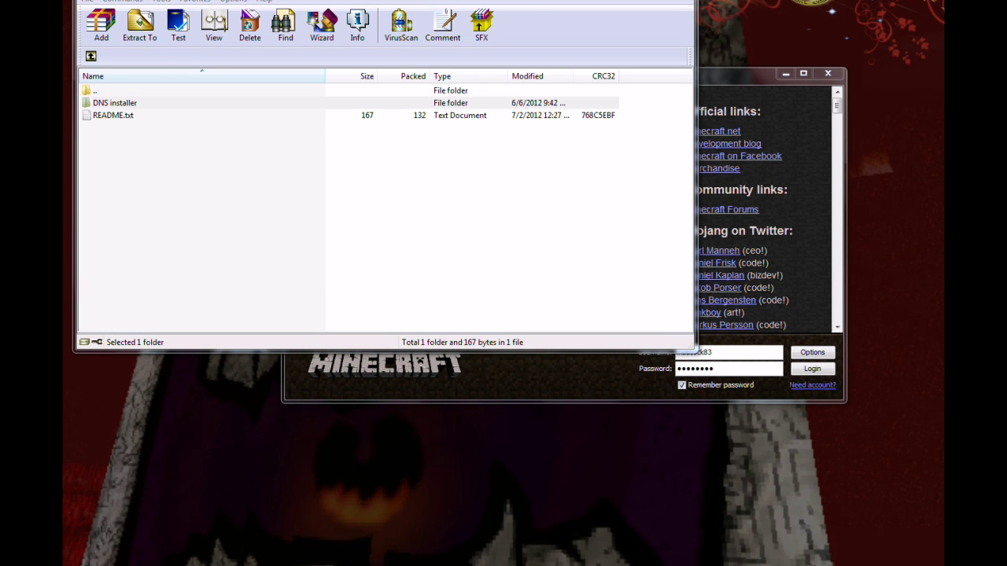
{"action": "left_click", "coordinate": [681, 2]}
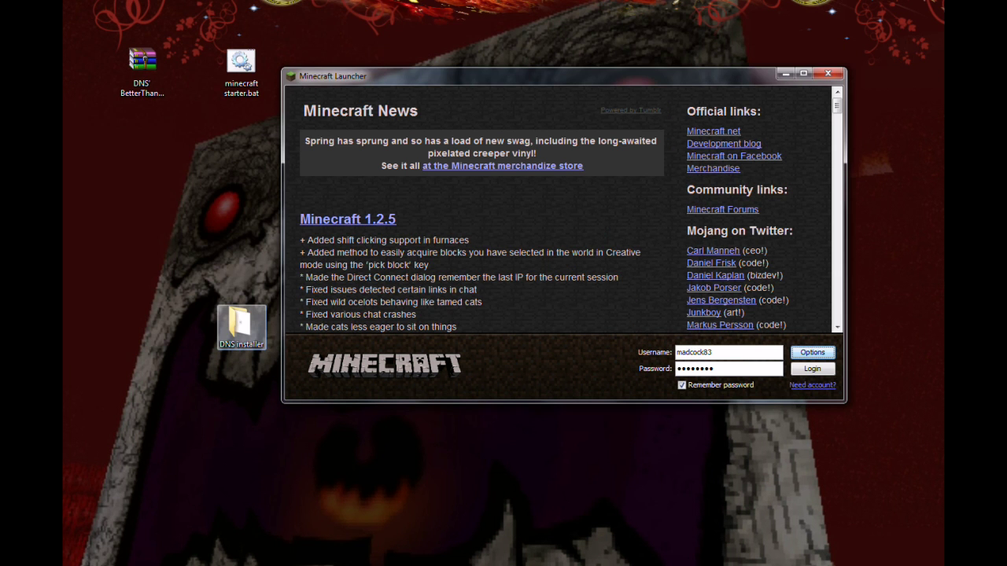
{"action": "left_click_drag", "start_coordinate": [240, 324], "coordinate": [142, 131]}
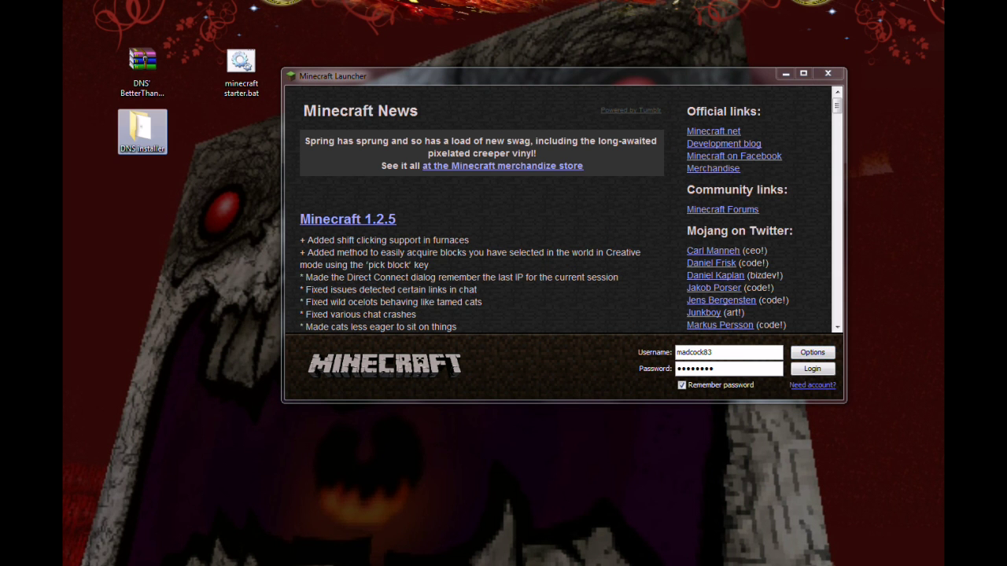
- Run The DNS Installer.jar from the DNS installer folder and install the techpack into the default Minecraft location
{"action": "double_click", "coordinate": [142, 130]}
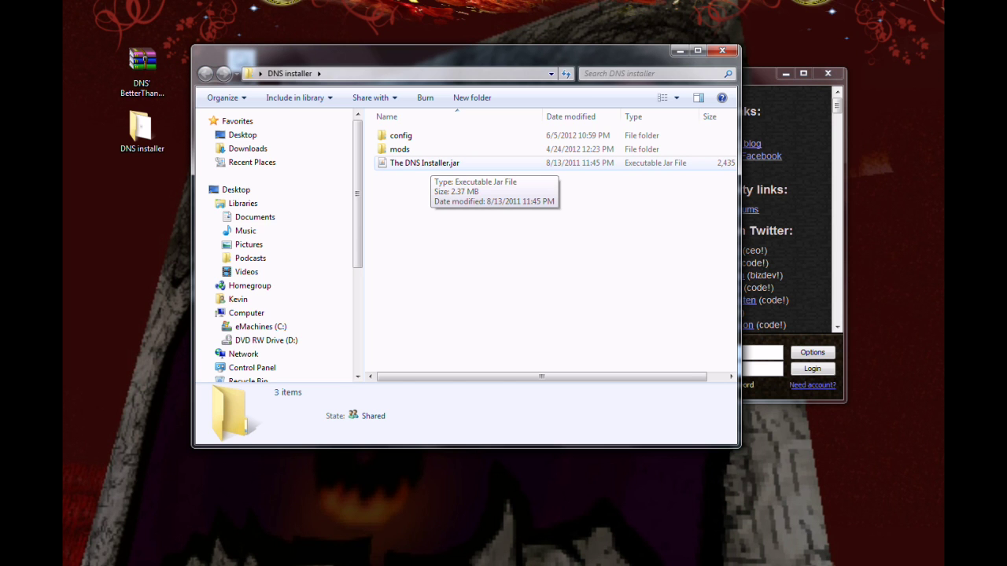
{"action": "left_click", "coordinate": [431, 162]}
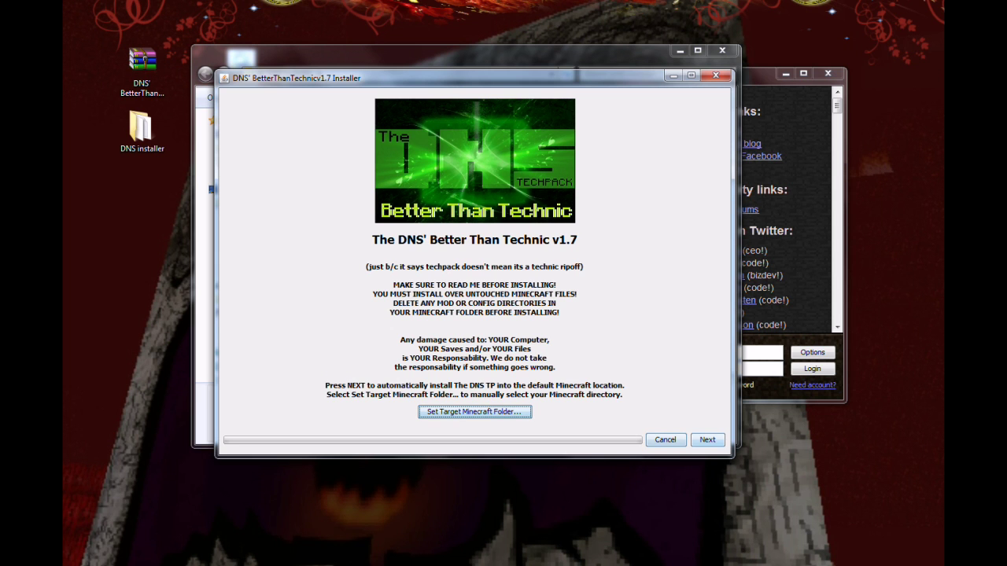
{"action": "left_click", "coordinate": [707, 440]}
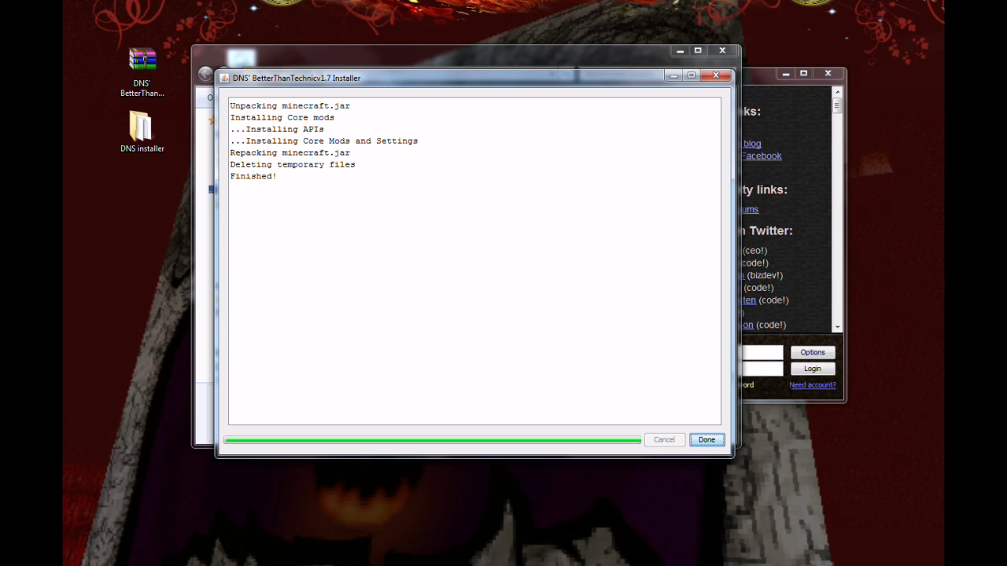
{"action": "left_click", "coordinate": [706, 440]}
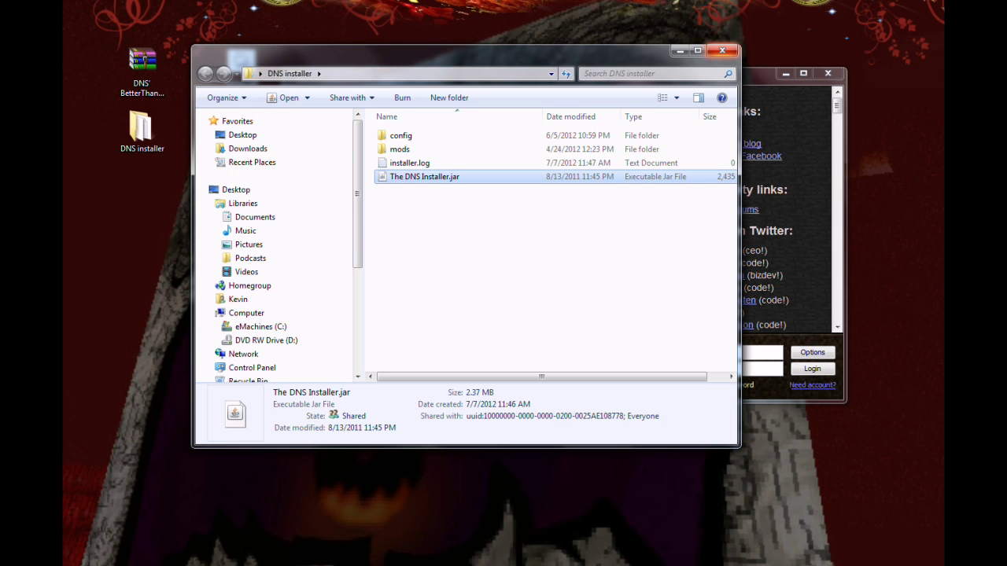
{"action": "left_click", "coordinate": [721, 50]}
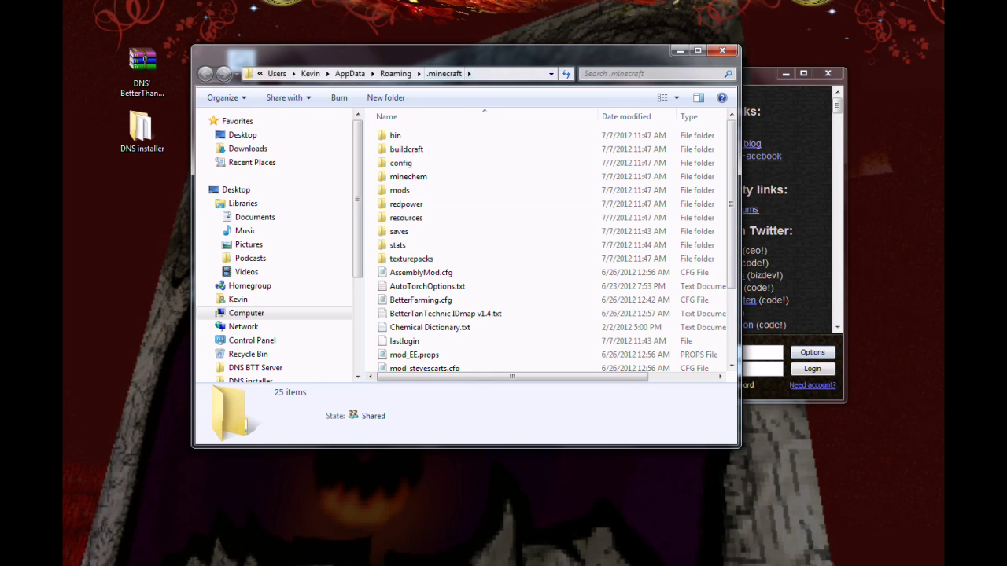
- Review the files in the .minecraft folder and delete all of them
{"action": "left_click_drag", "start_coordinate": [444, 57], "coordinate": [471, 66]}
{"action": "scroll", "coordinate": [511, 277], "scroll_direction": "down", "scroll_amount": 3}
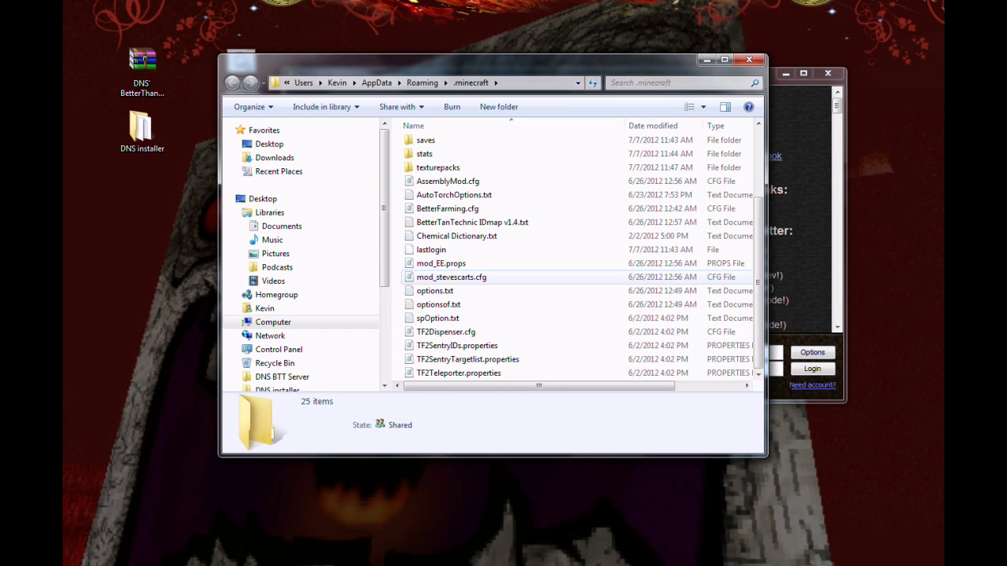
{"action": "scroll", "coordinate": [578, 252], "scroll_direction": "up", "scroll_amount": 3}
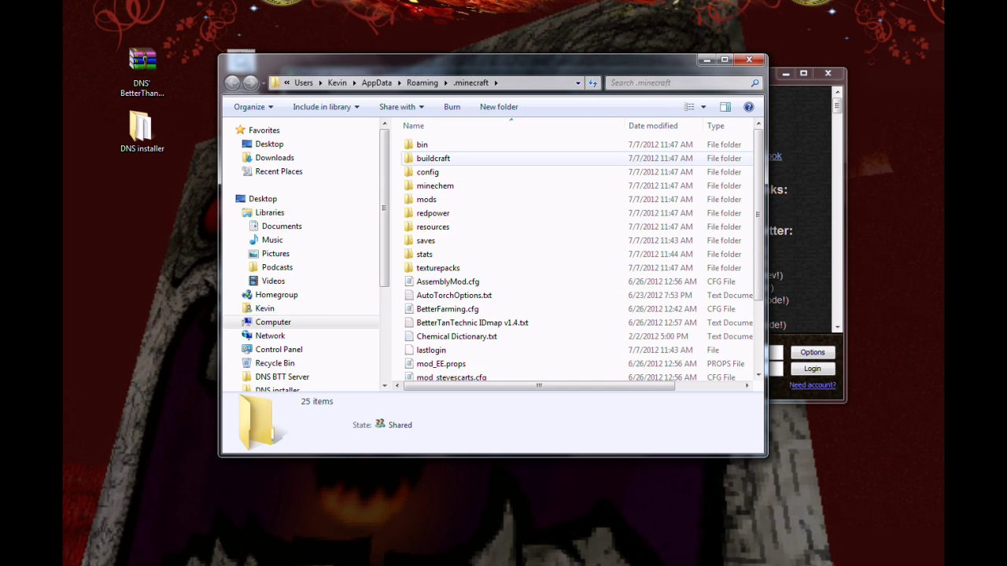
{"action": "left_click_drag", "start_coordinate": [398, 139], "coordinate": [473, 382]}
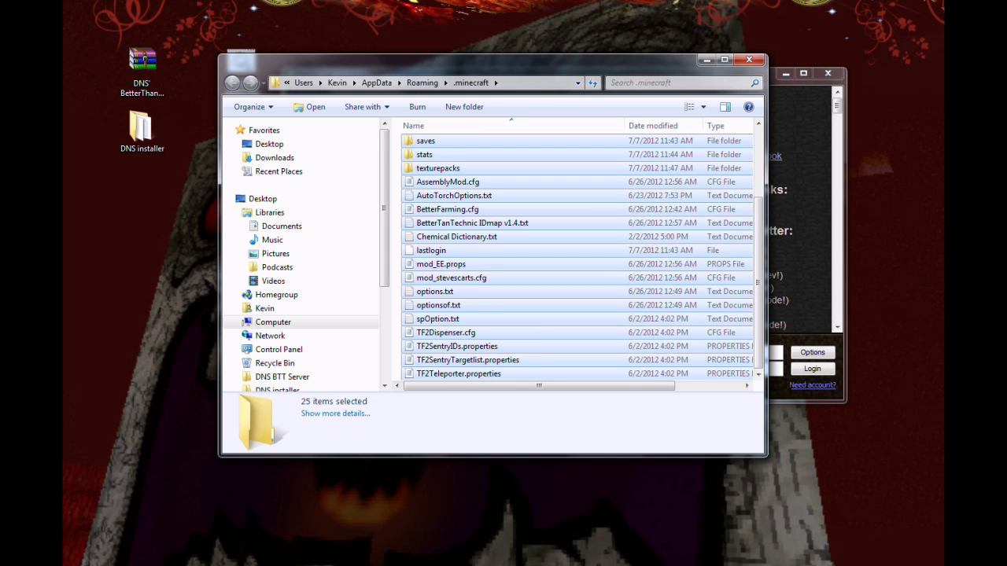
{"action": "key", "text": "Delete"}
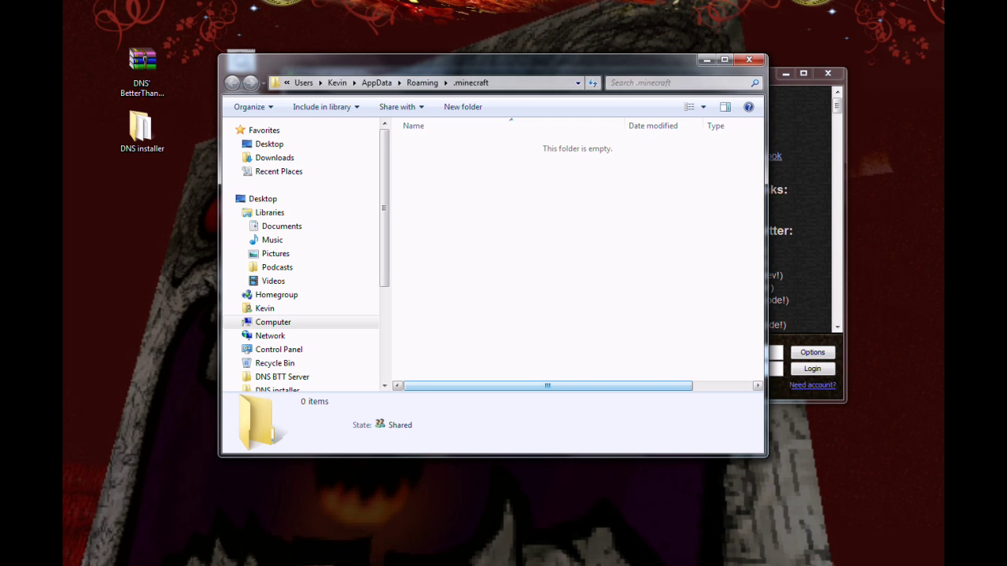
- Log in from the Minecraft launcher to download a clean set of game files, and close the game at its title screen
{"action": "left_click", "coordinate": [812, 368]}
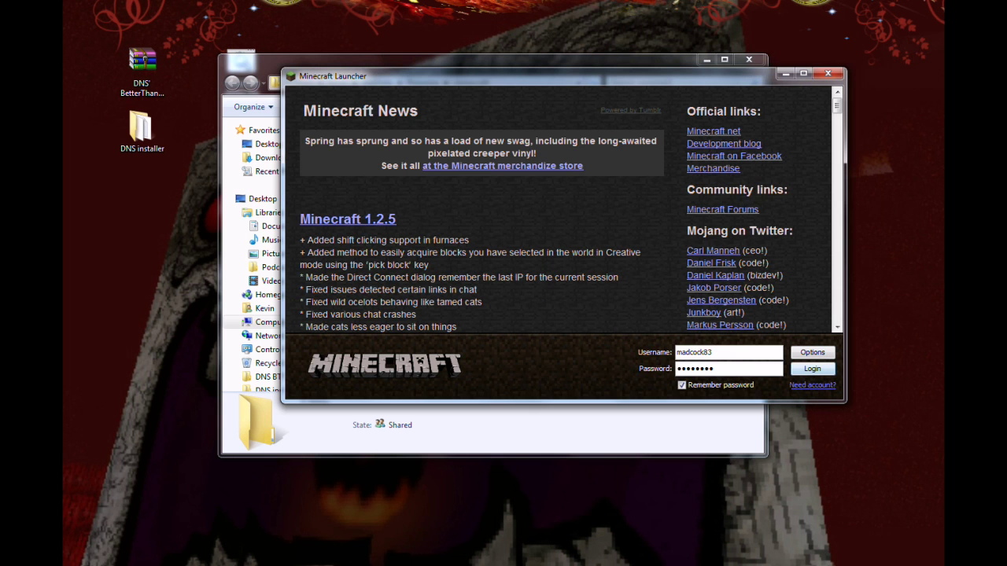
{"action": "key", "text": "Return"}
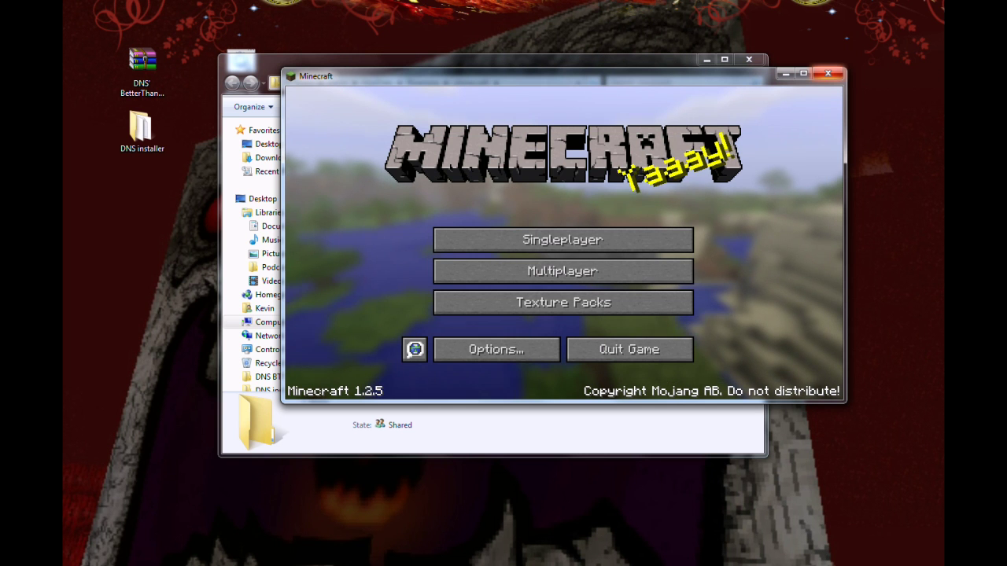
{"action": "left_click", "coordinate": [827, 73]}
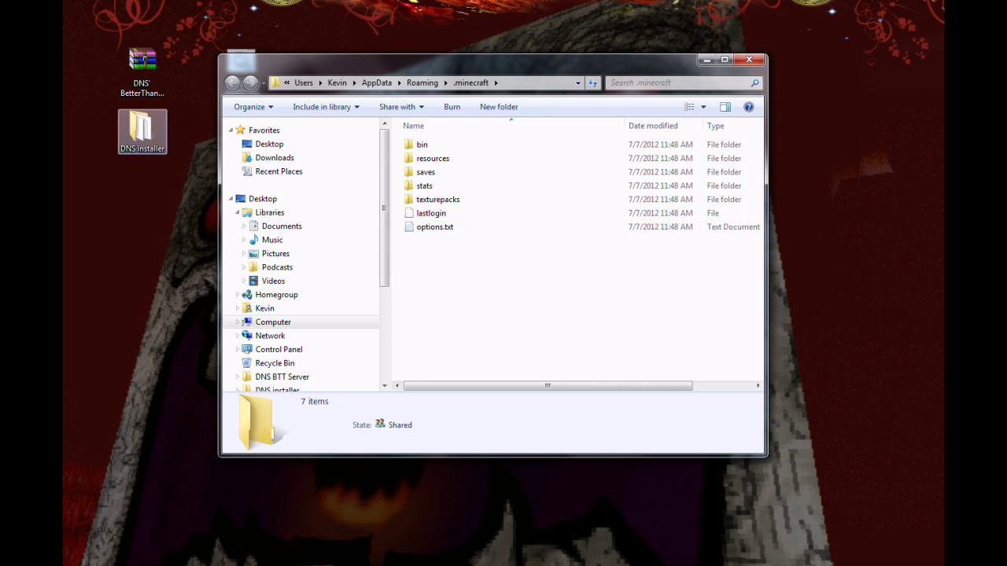
- In the desktop's DNS installer folder, look into the jar folder under mods\required\Core Mods and Settings and open the neighbouring resources folder
{"action": "left_click", "coordinate": [142, 130]}
{"action": "double_click", "coordinate": [142, 131]}
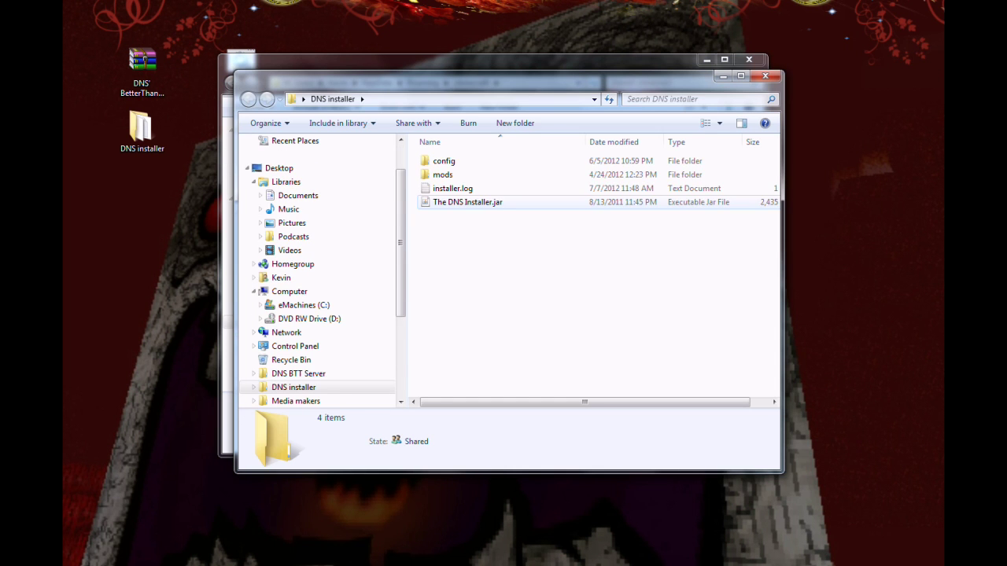
{"action": "double_click", "coordinate": [443, 175]}
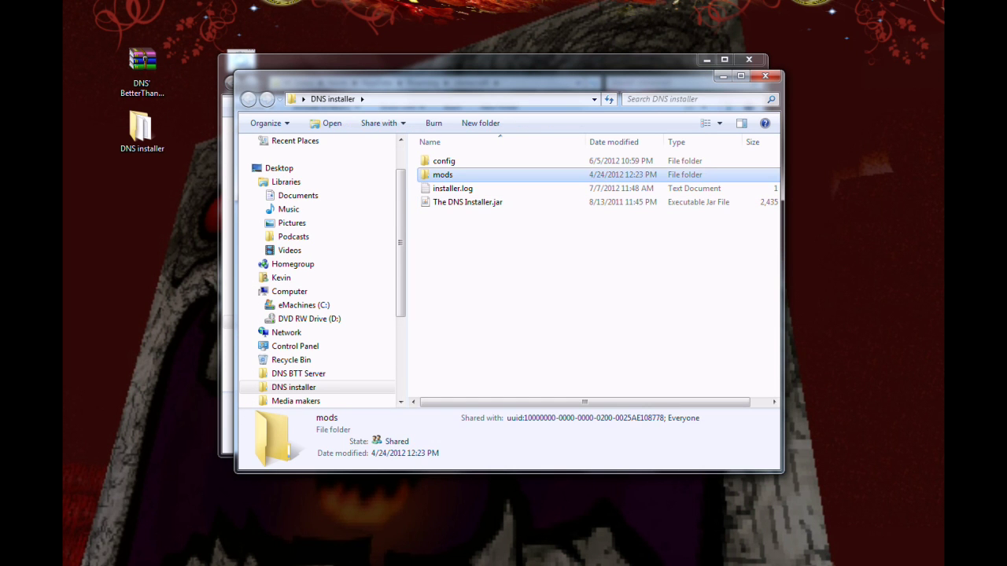
{"action": "double_click", "coordinate": [443, 175]}
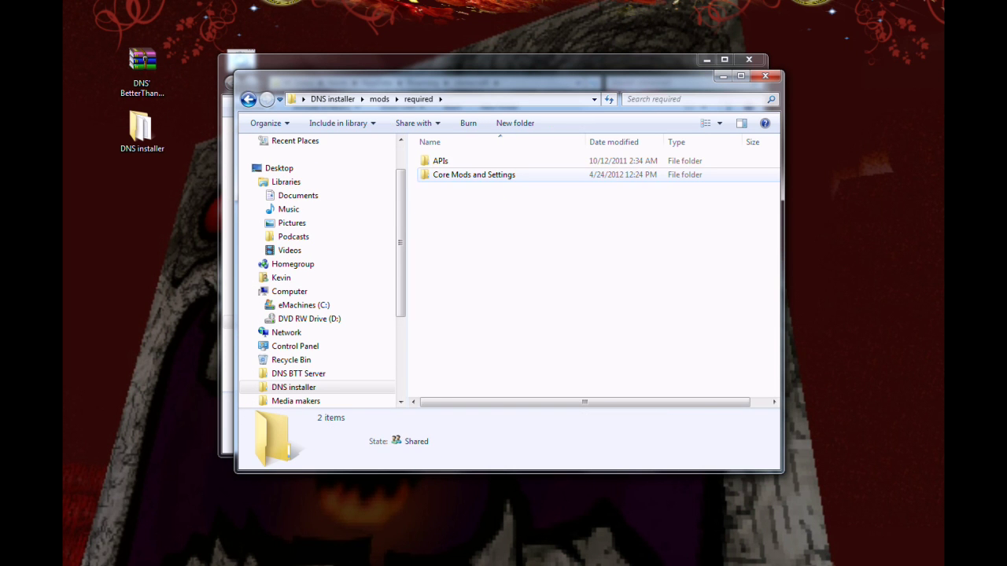
{"action": "double_click", "coordinate": [464, 175]}
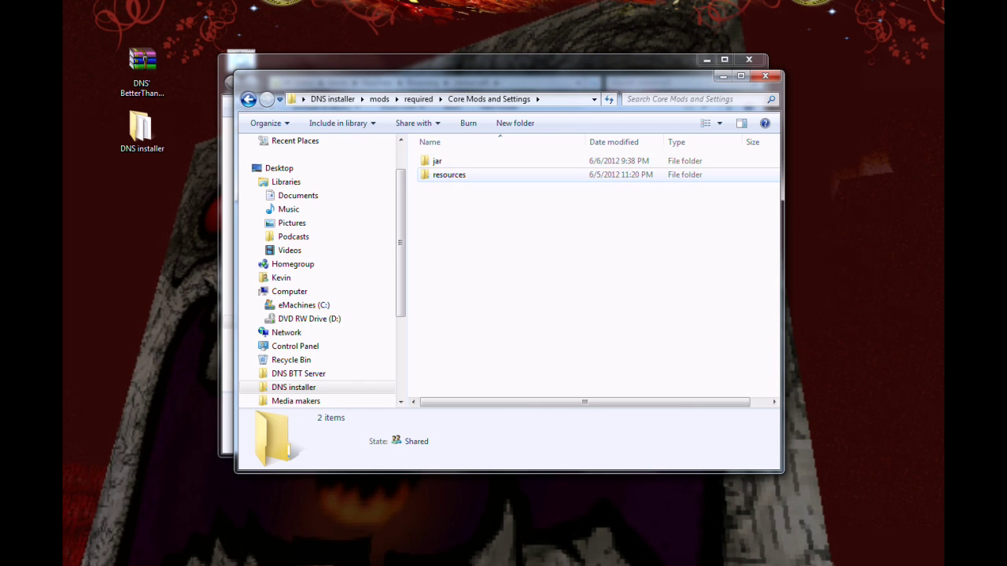
{"action": "double_click", "coordinate": [438, 161]}
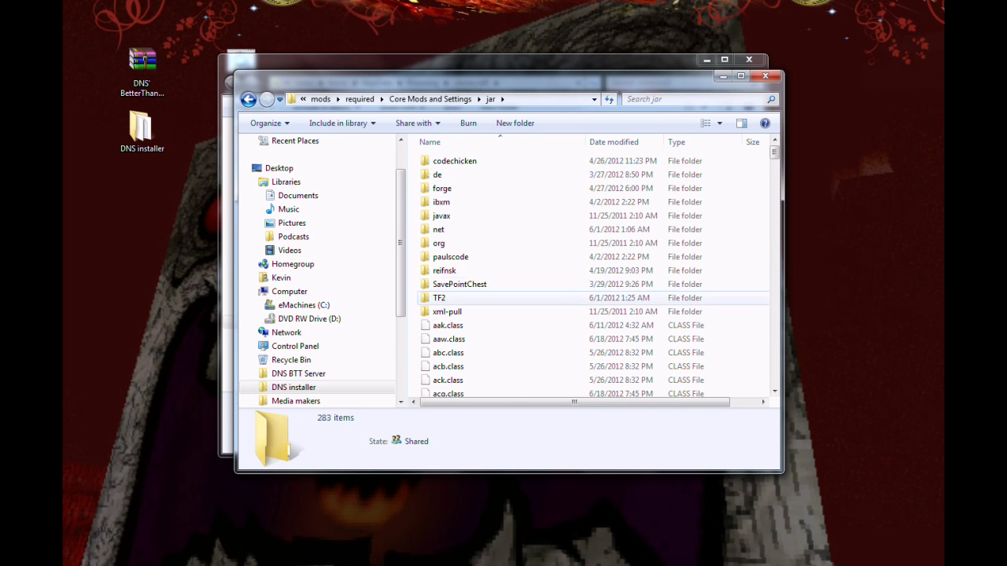
{"action": "left_click", "coordinate": [248, 99]}
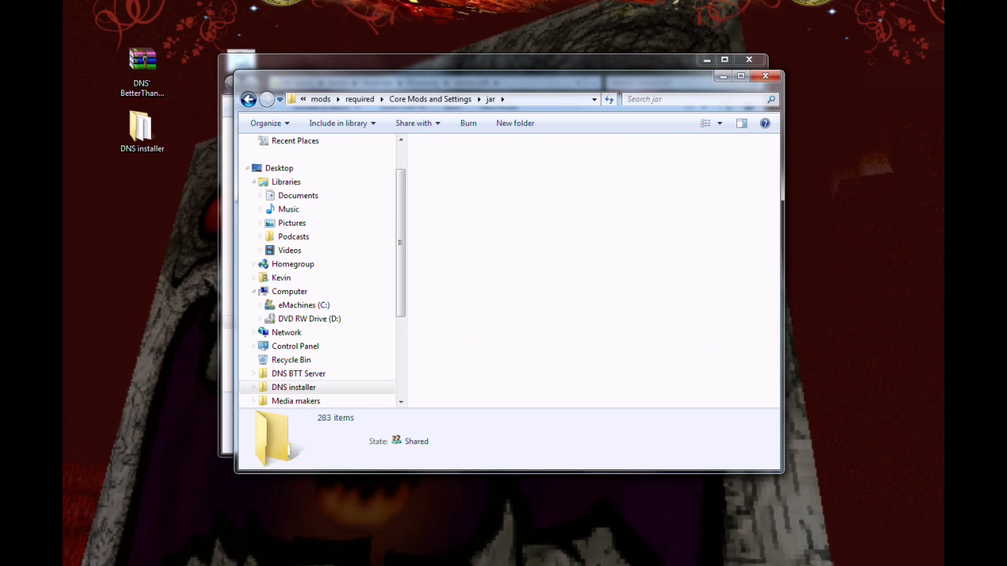
{"action": "double_click", "coordinate": [449, 174]}
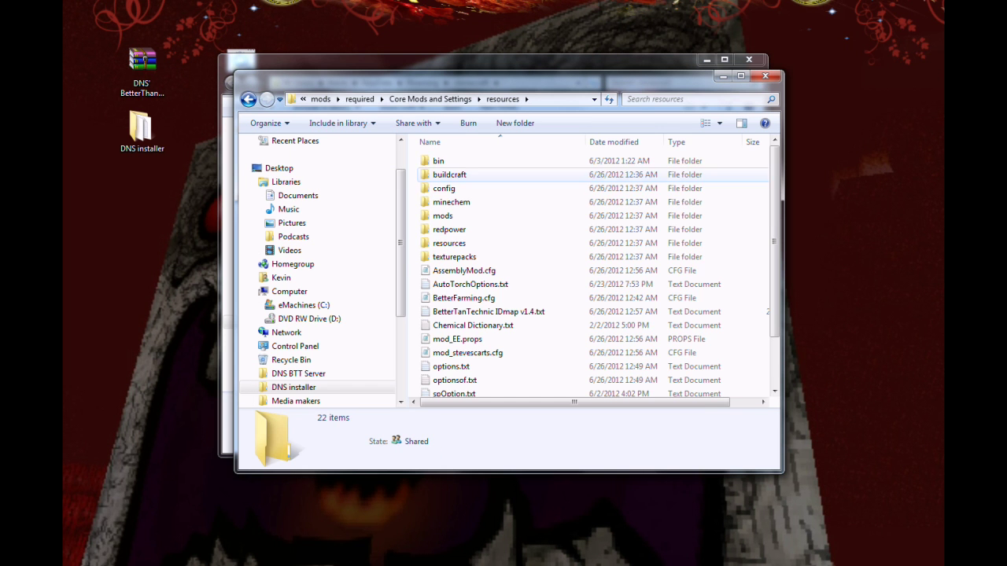
- Move everything from the resources folder into .minecraft, replacing options.txt and merging the folders that already exist there
{"action": "left_click_drag", "start_coordinate": [416, 155], "coordinate": [512, 397]}
{"action": "left_click_drag", "start_coordinate": [535, 79], "coordinate": [561, 214]}
{"action": "left_click_drag", "start_coordinate": [503, 401], "coordinate": [387, 163]}
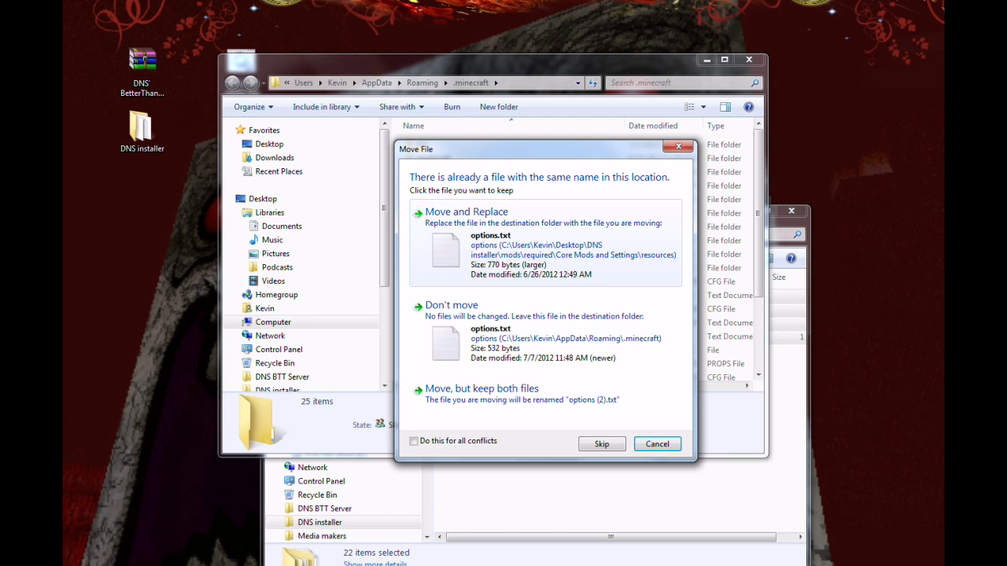
{"action": "left_click", "coordinate": [545, 242]}
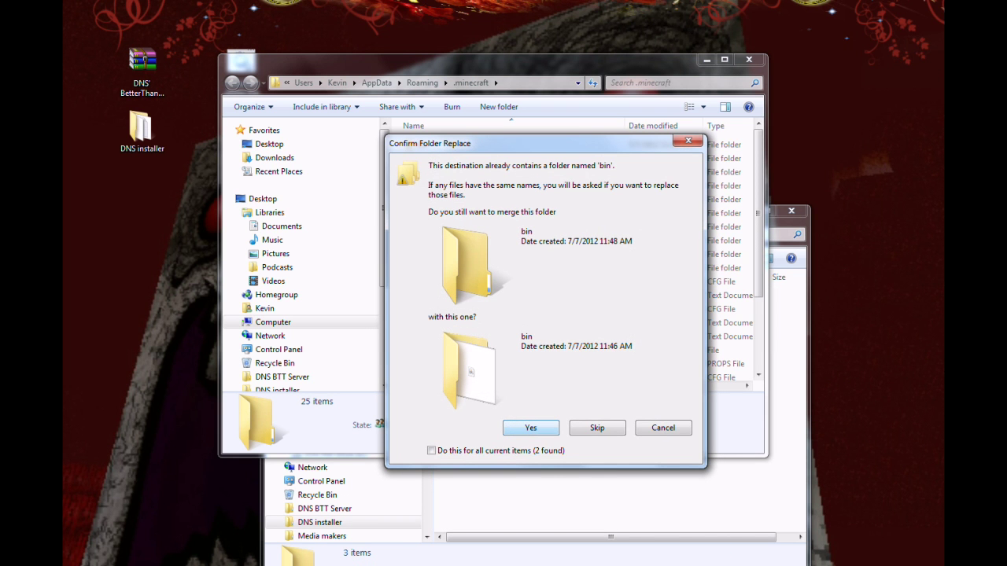
{"action": "left_click", "coordinate": [530, 427]}
{"action": "left_click", "coordinate": [530, 427]}
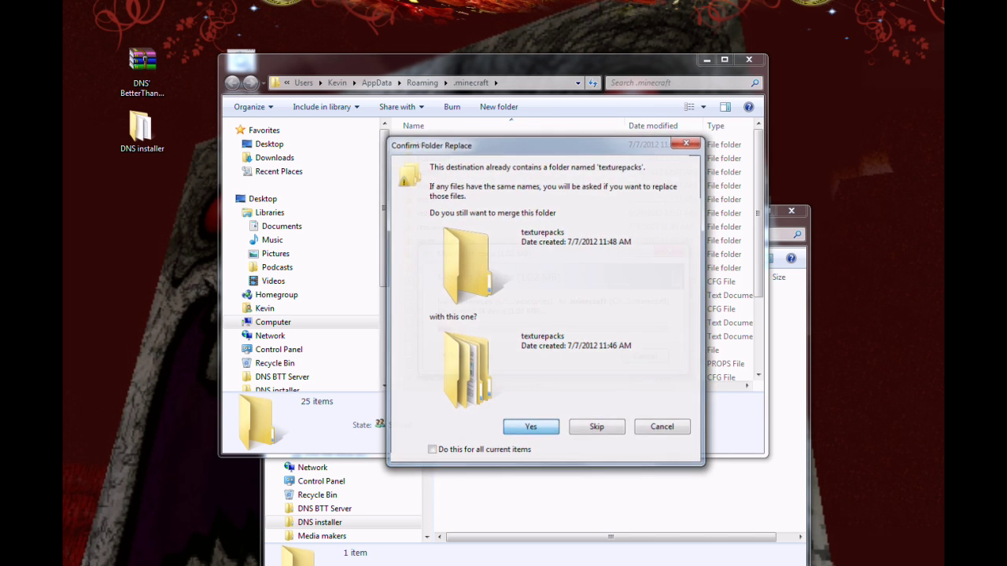
{"action": "key", "text": "Return"}
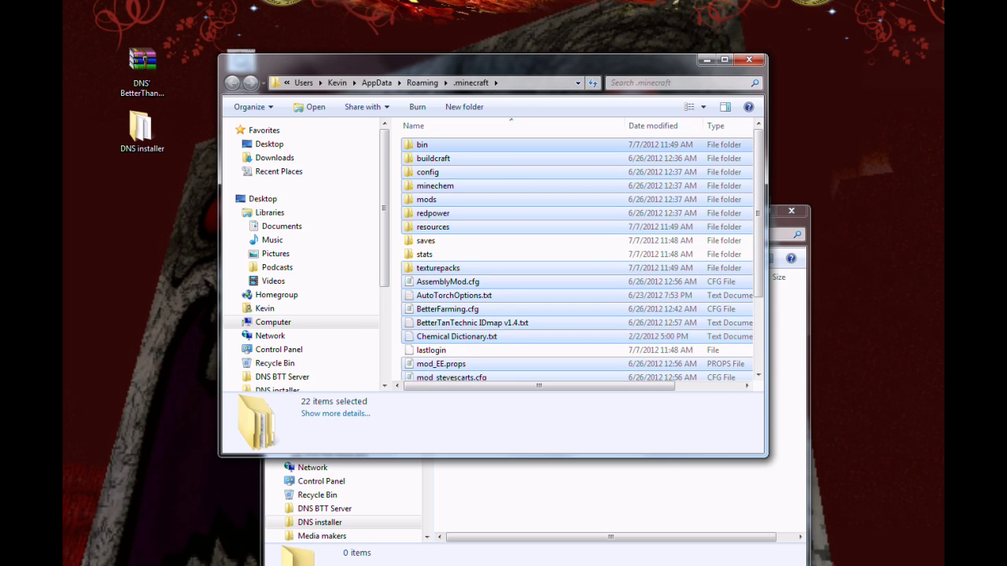
- Open minecraft.jar from the bin folder of .minecraft as an archive in WinRAR
{"action": "double_click", "coordinate": [422, 145]}
{"action": "left_click", "coordinate": [439, 213]}
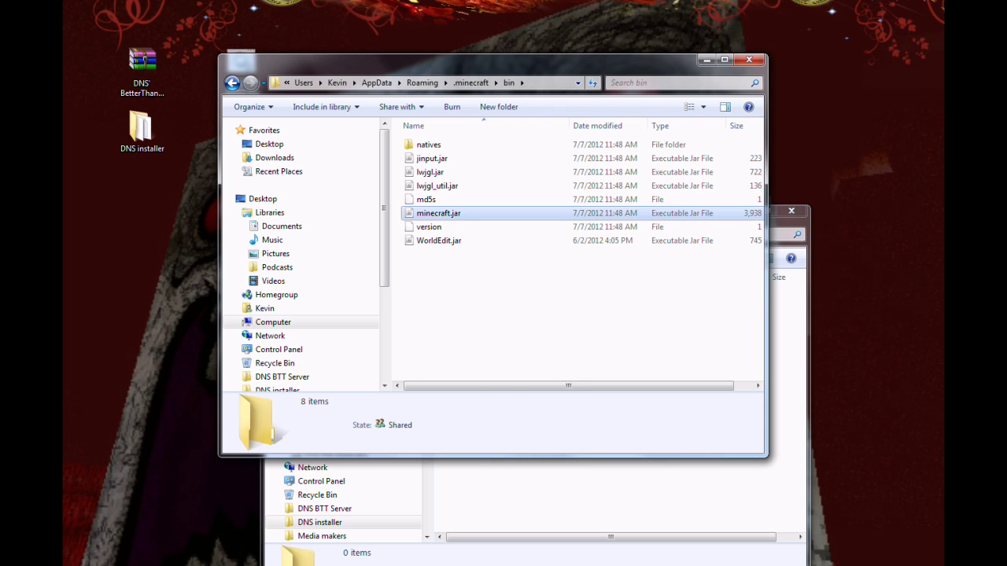
{"action": "right_click", "coordinate": [443, 213]}
{"action": "mouse_move", "coordinate": [511, 250]}
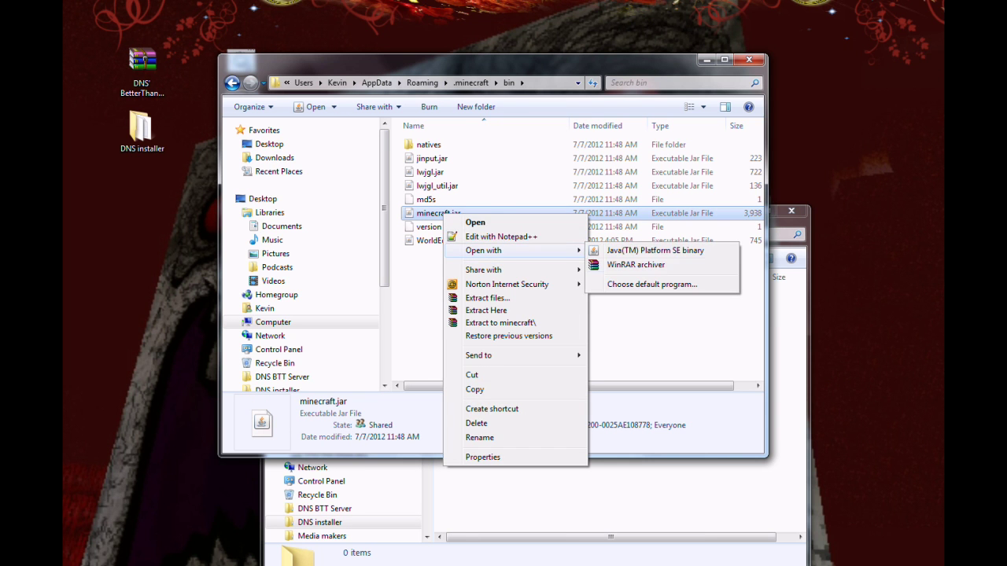
{"action": "left_click", "coordinate": [635, 264]}
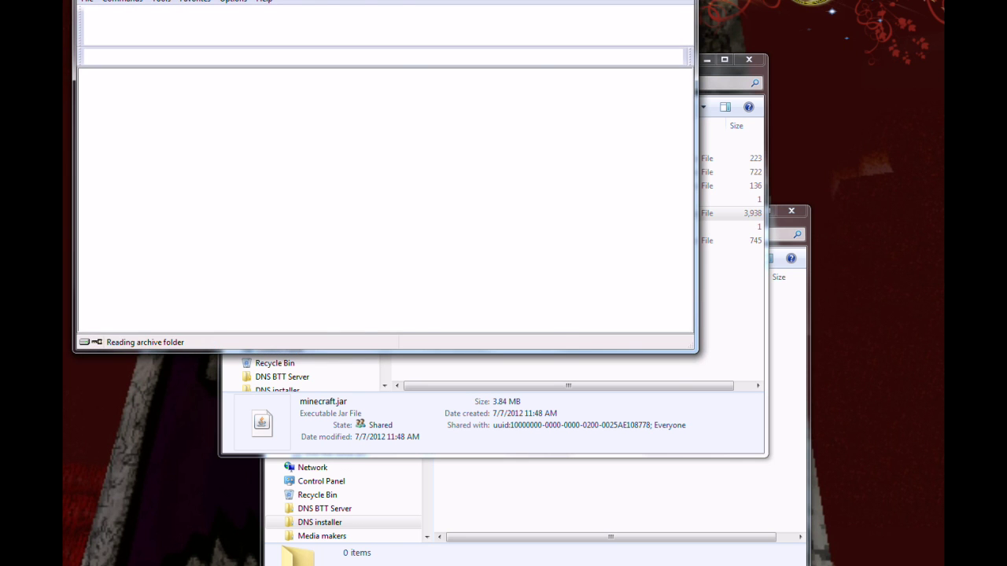
{"action": "left_click_drag", "start_coordinate": [401, 0], "coordinate": [429, 46]}
- Delete the META-INF folder from the minecraft.jar archive
{"action": "left_click", "coordinate": [129, 254]}
{"action": "left_click", "coordinate": [129, 266]}
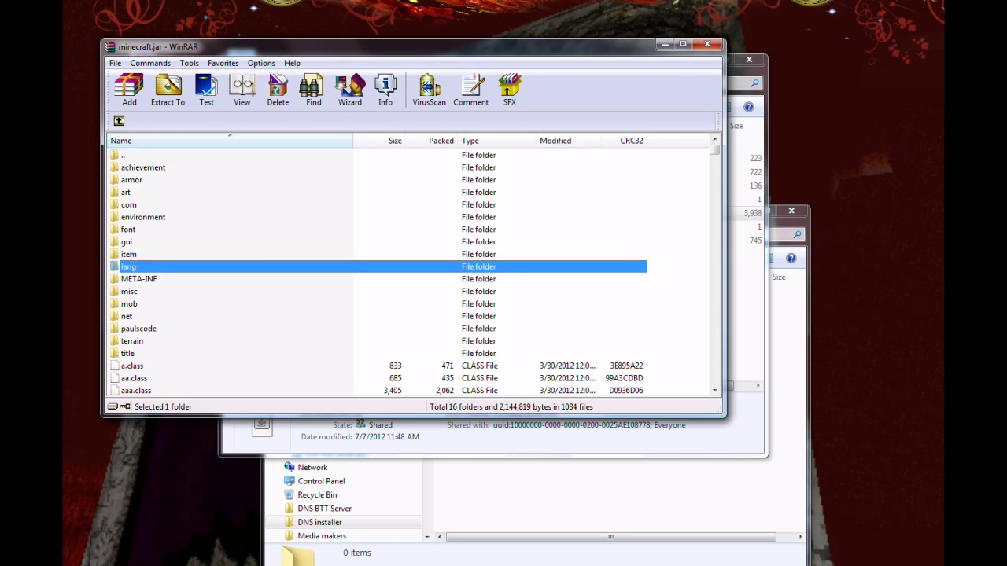
{"action": "left_click", "coordinate": [129, 291]}
{"action": "left_click", "coordinate": [138, 278]}
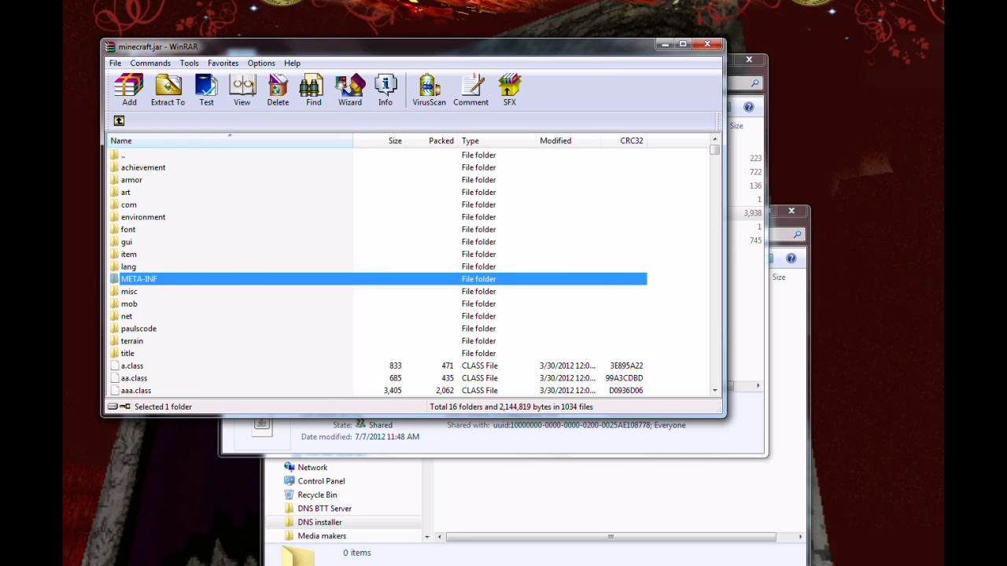
{"action": "key", "text": "Delete"}
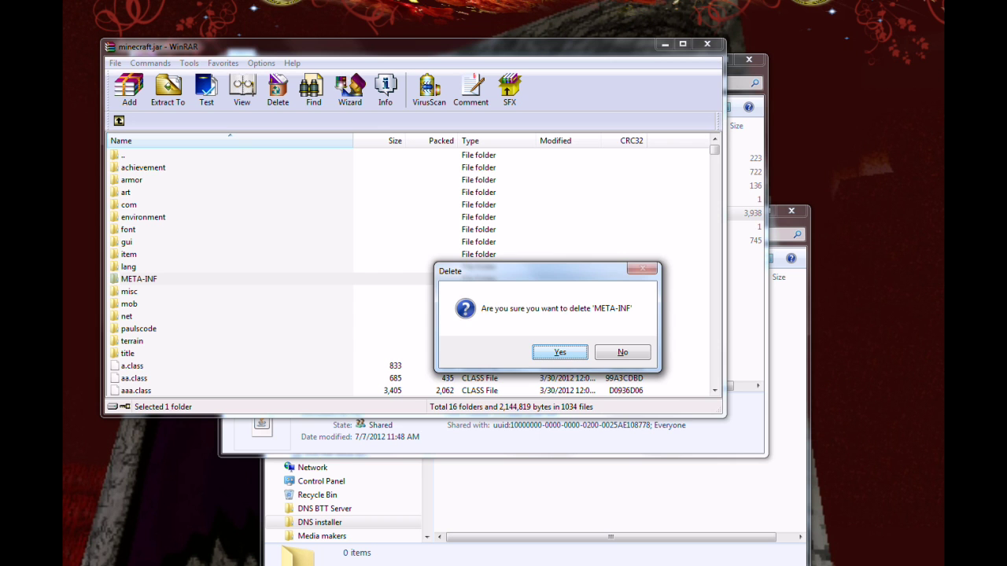
{"action": "key", "text": "Return"}
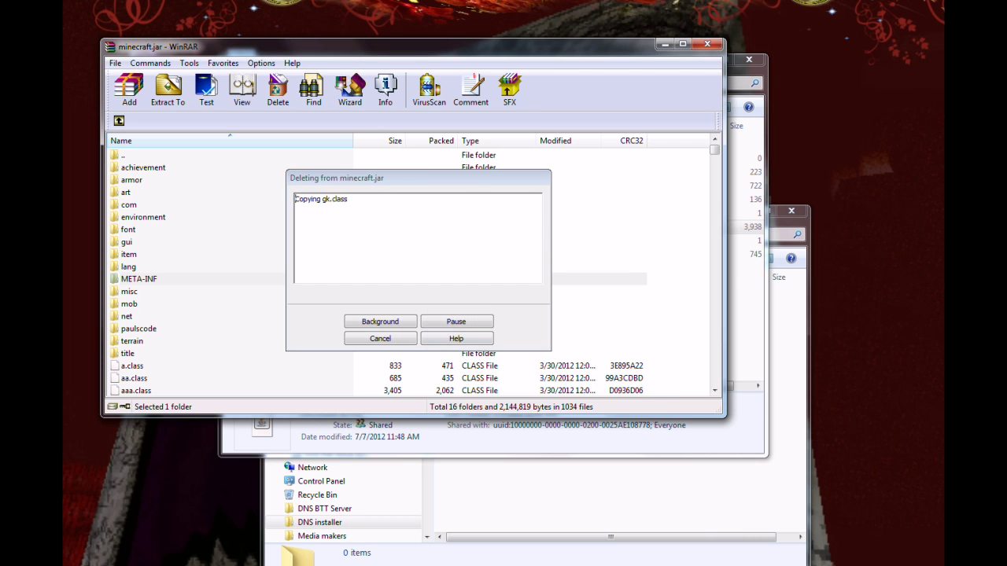
- Add everything from the jar folder under Core Mods and Settings to the minecraft.jar archive
{"action": "key", "text": "alt+Tab"}
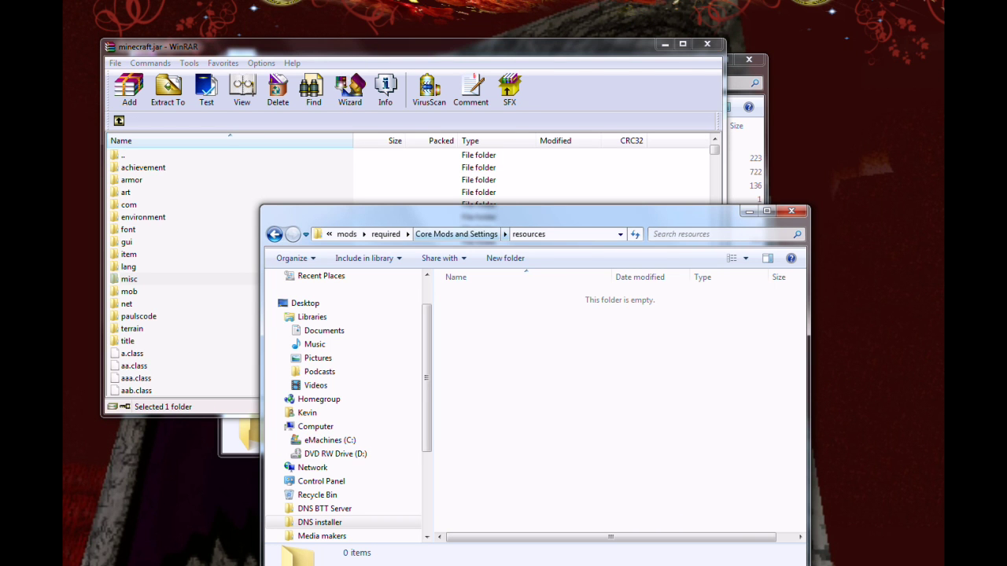
{"action": "left_click", "coordinate": [455, 233]}
{"action": "left_click_drag", "start_coordinate": [472, 215], "coordinate": [481, 153]}
{"action": "left_click", "coordinate": [472, 235]}
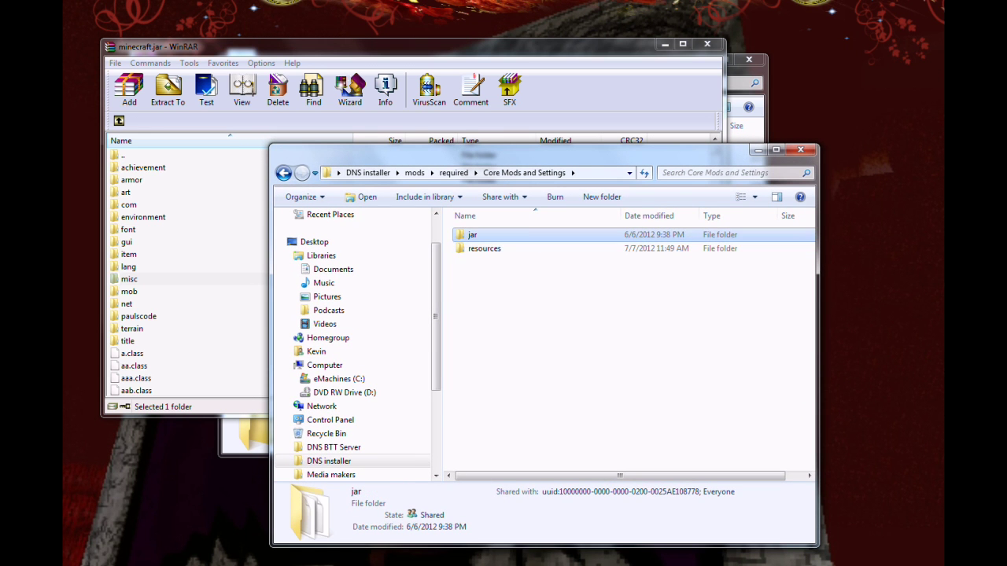
{"action": "double_click", "coordinate": [472, 234]}
{"action": "left_click_drag", "start_coordinate": [453, 228], "coordinate": [519, 470]}
{"action": "left_click_drag", "start_coordinate": [507, 340], "coordinate": [196, 299]}
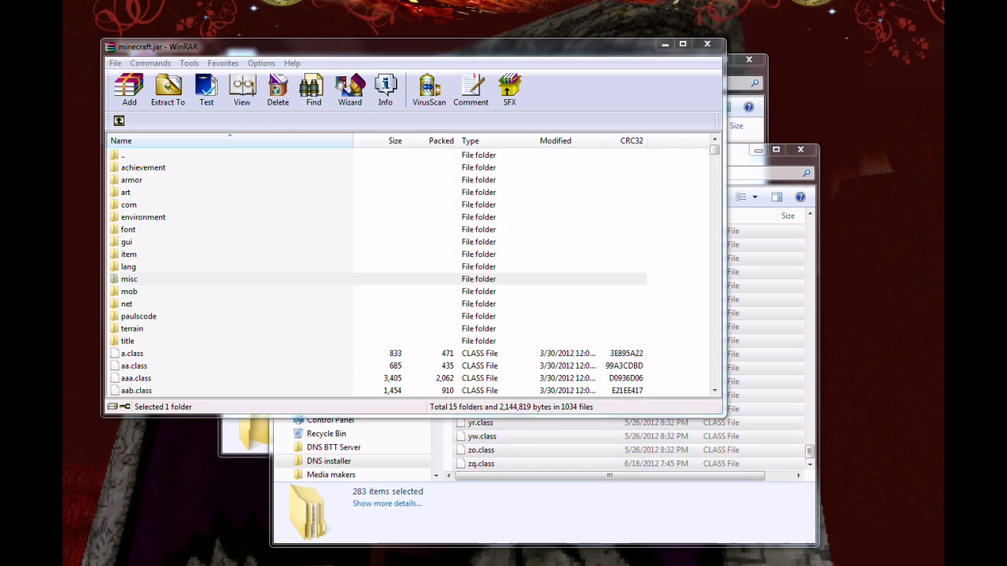
{"action": "left_click", "coordinate": [412, 339]}
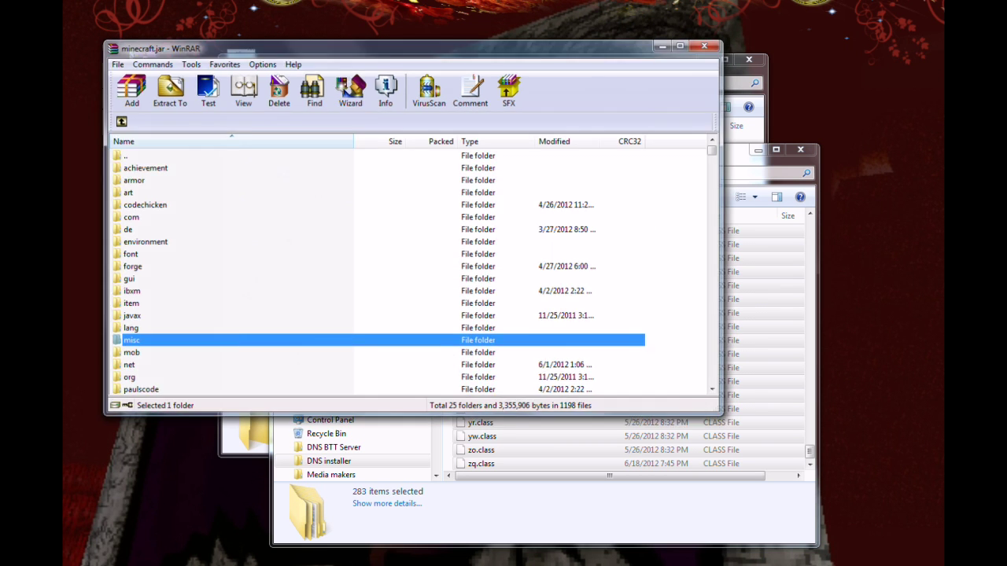
- Close the archive and both folder windows, and run minecraft starter.bat from the desktop to log in with the saved account
{"action": "left_click", "coordinate": [707, 44]}
{"action": "left_click", "coordinate": [800, 149]}
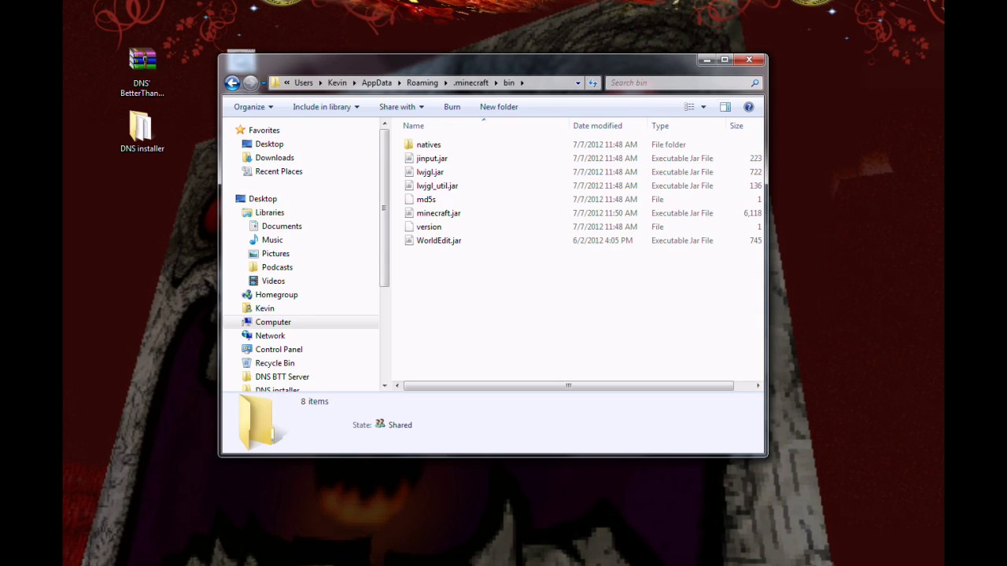
{"action": "left_click", "coordinate": [749, 60]}
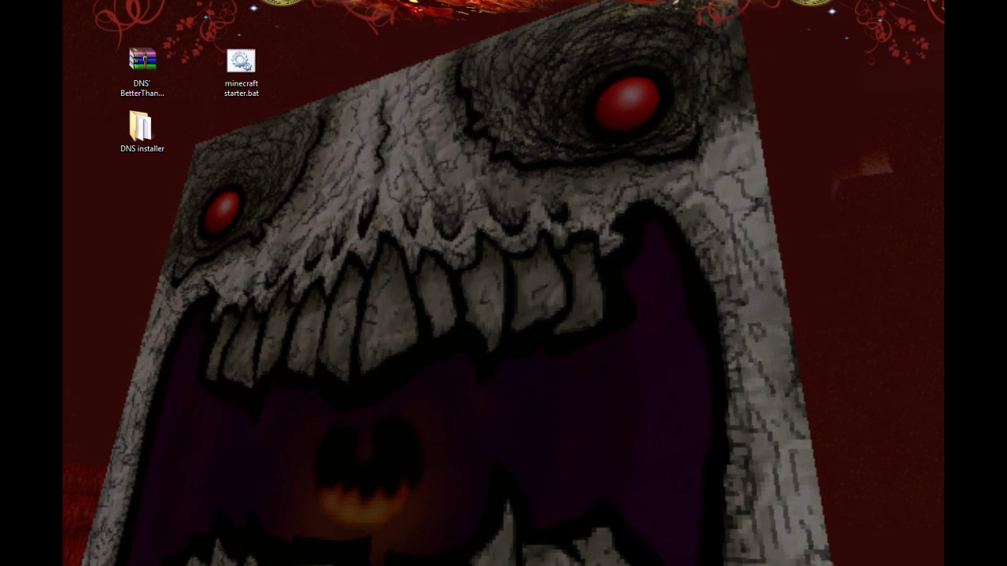
{"action": "double_click", "coordinate": [240, 63]}
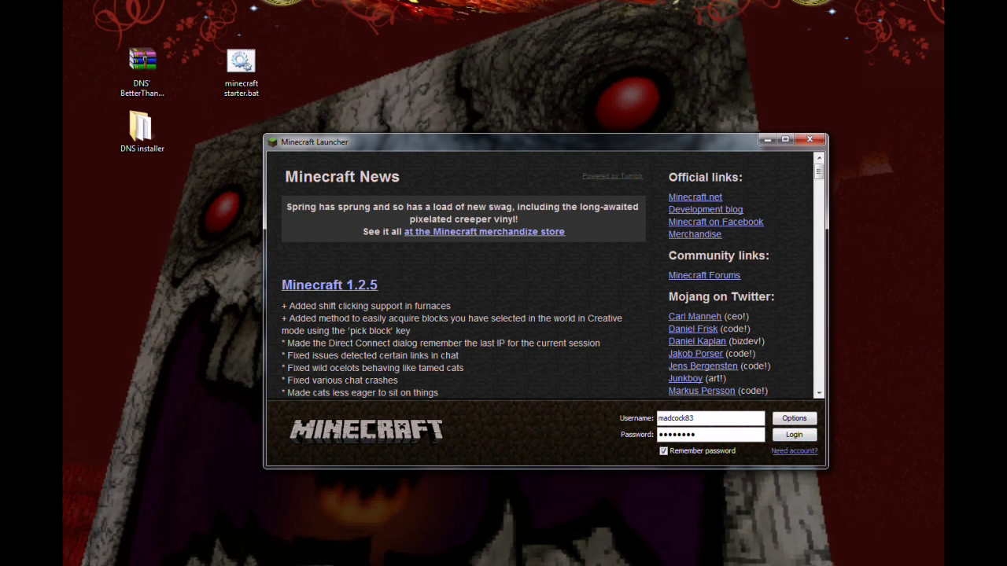
{"action": "key", "text": "Return"}
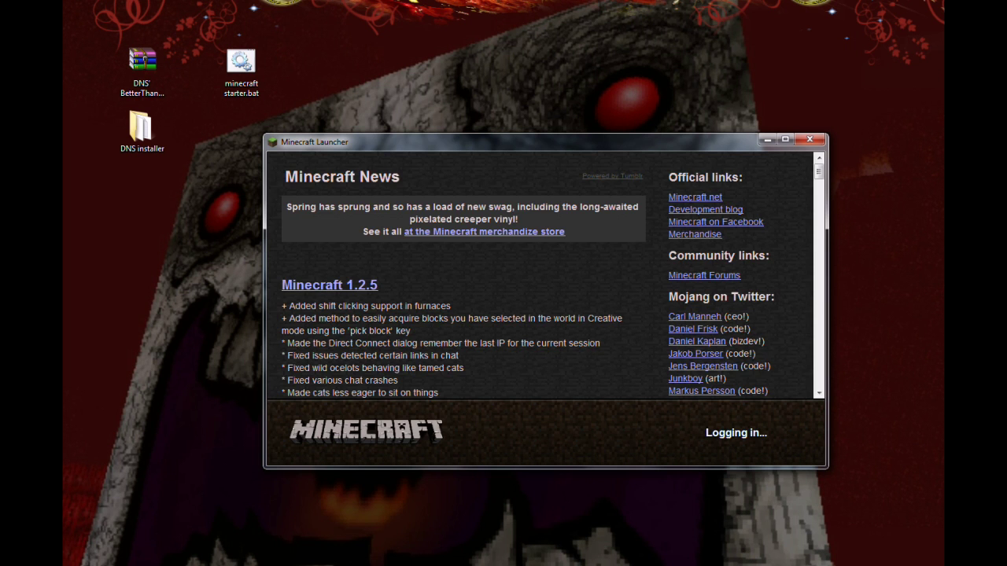